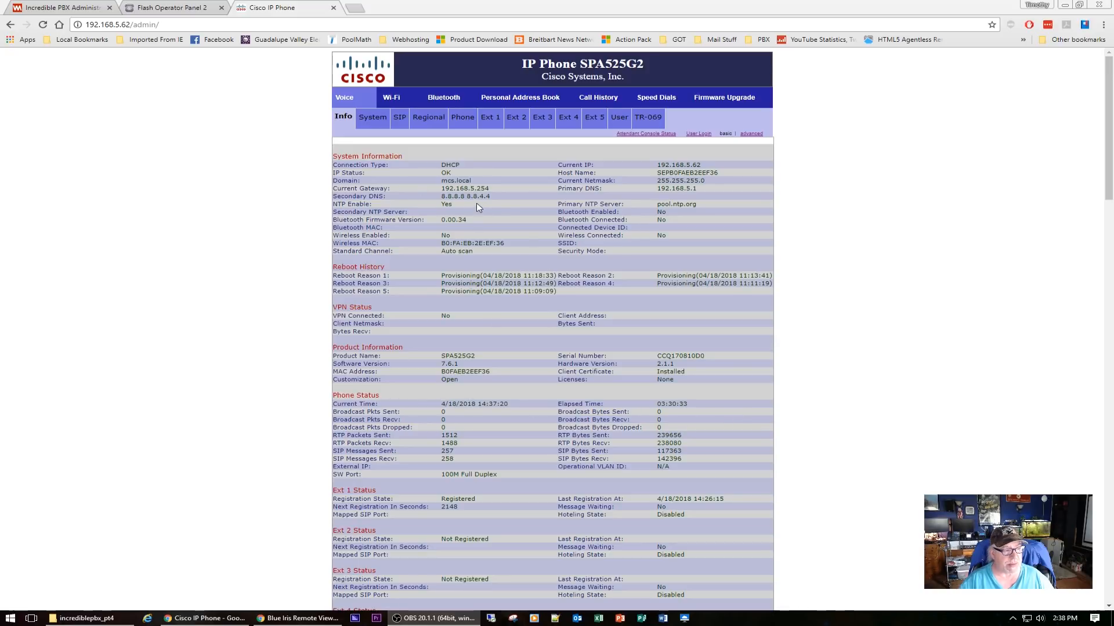
Show the phone's advanced System settings and check the Primary NTP Server entry under Optional Network Configuration.
left_click(373, 117)
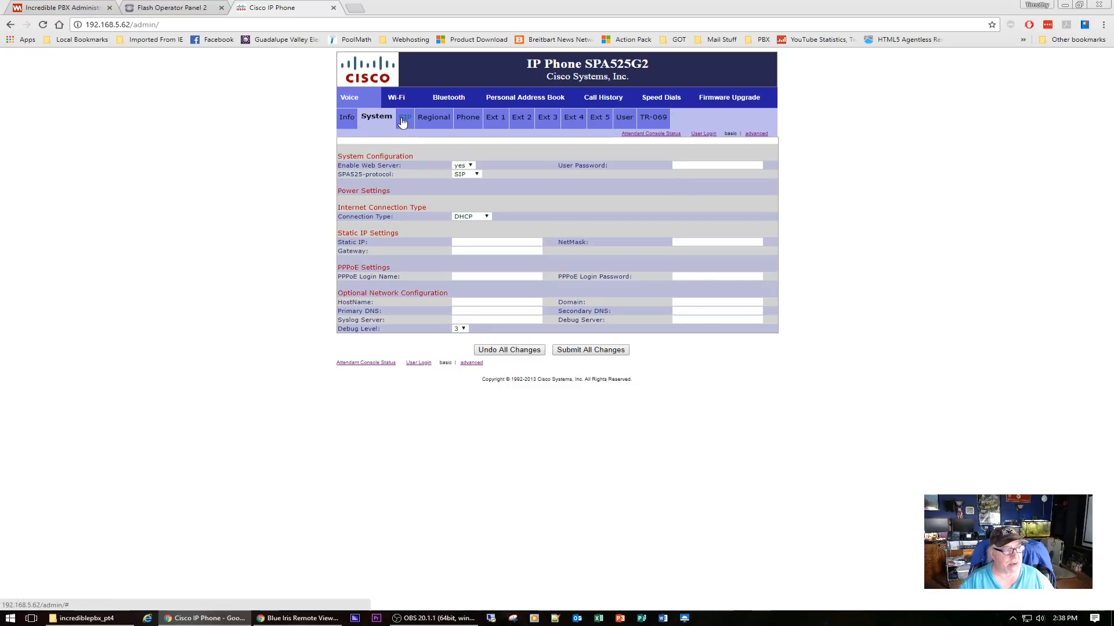
left_click(757, 136)
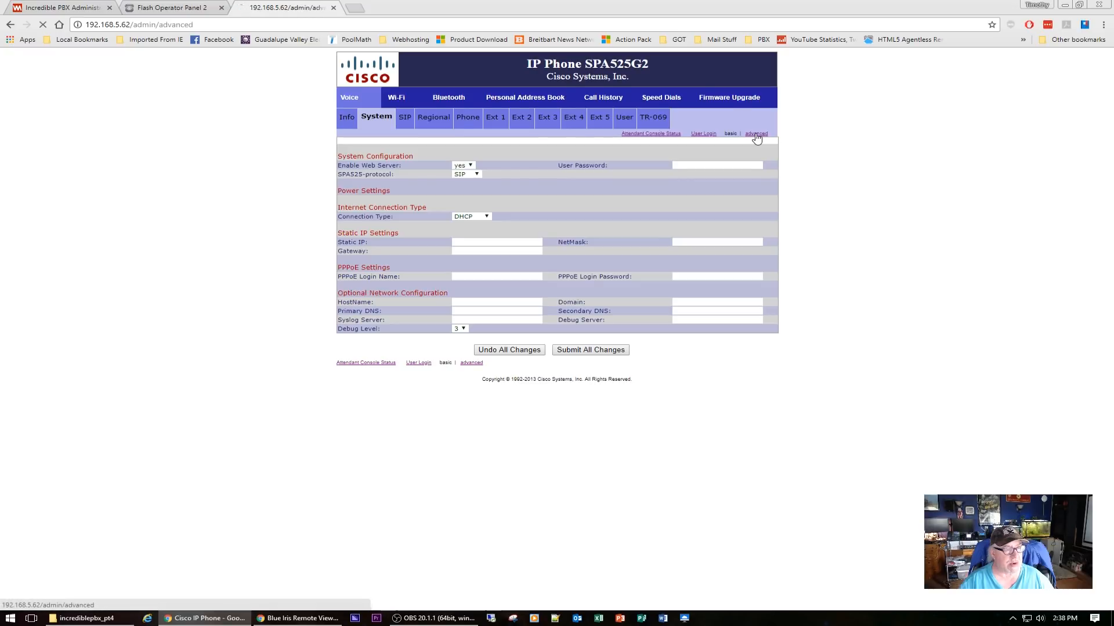
left_click(375, 120)
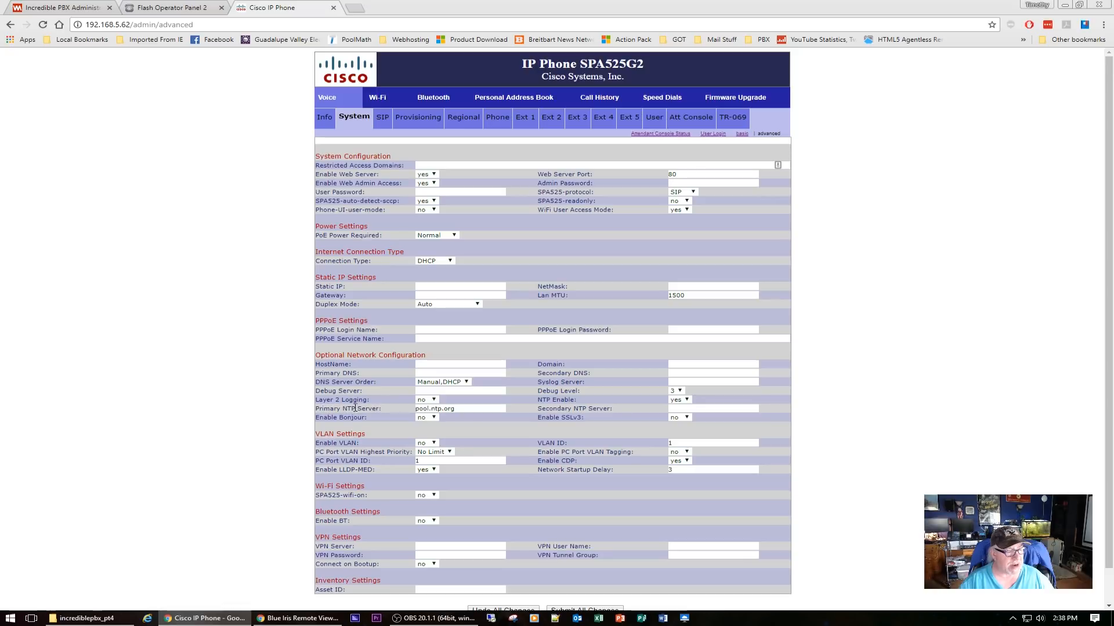
left_click(454, 408)
left_click_drag(453, 408, 406, 412)
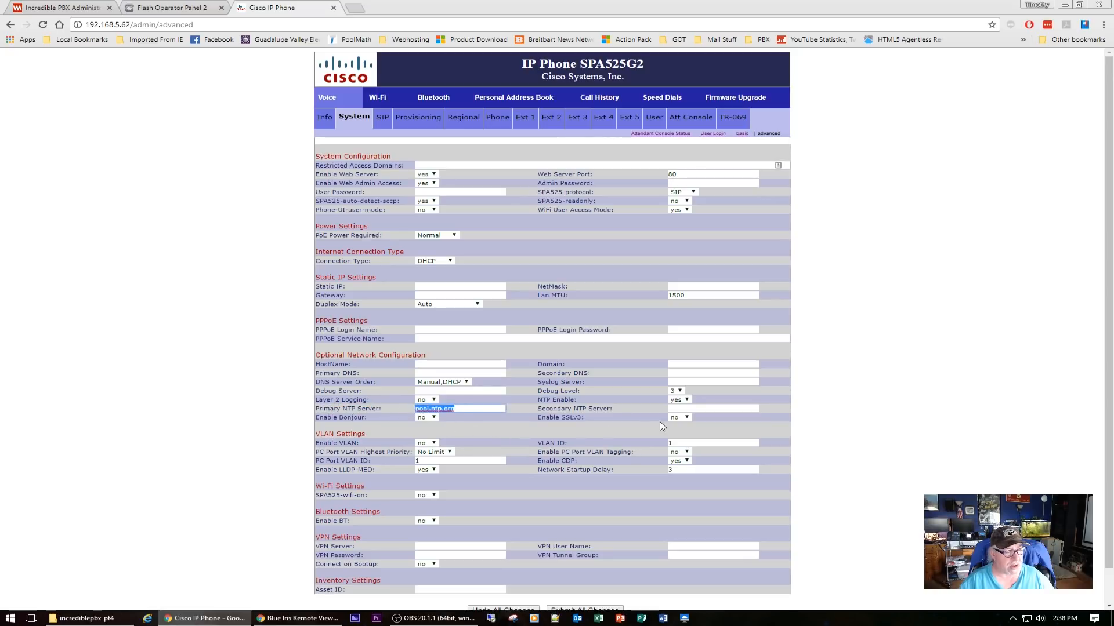
scroll(568, 472, "down", 2)
scroll(569, 473, "up", 2)
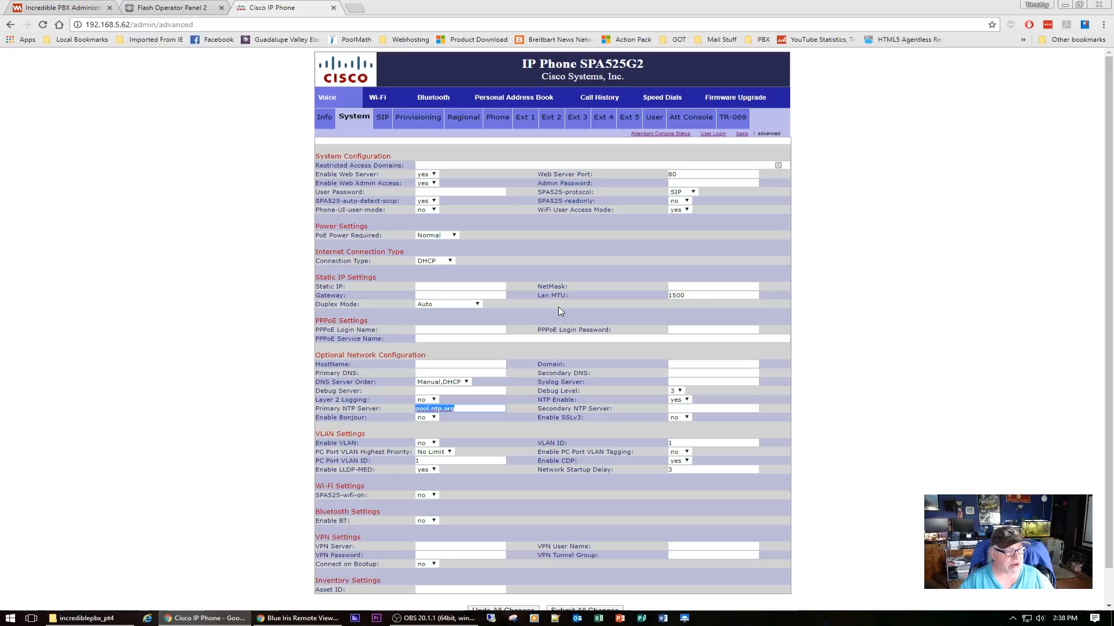
Look through the advanced SIP, Provisioning and Regional settings of the phone.
left_click(382, 119)
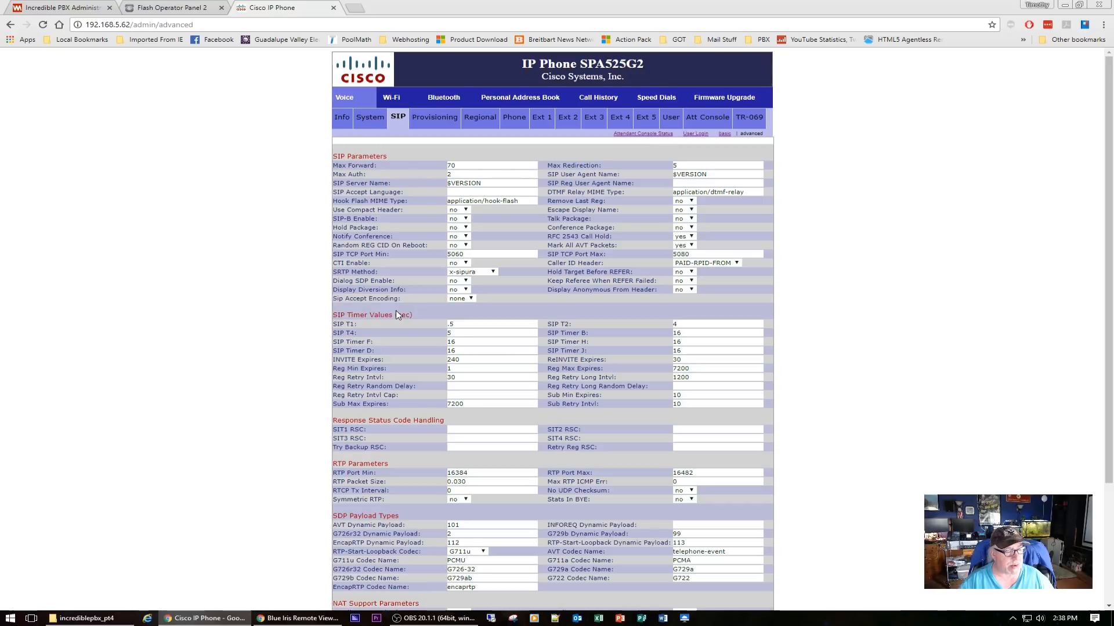
scroll(395, 311, "down", 3)
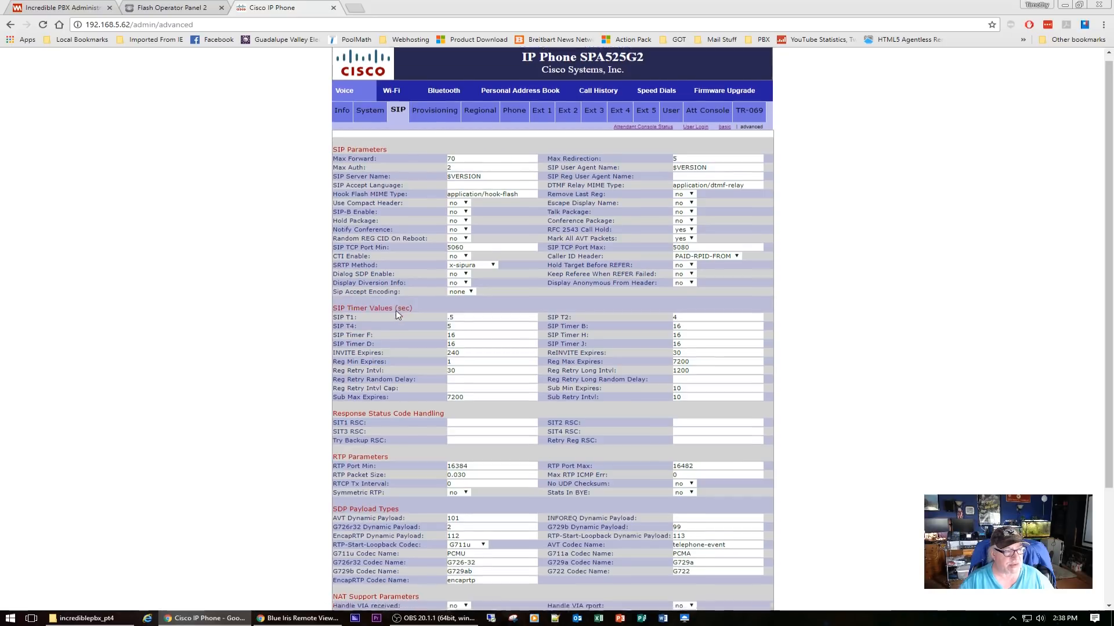
scroll(396, 311, "up", 10)
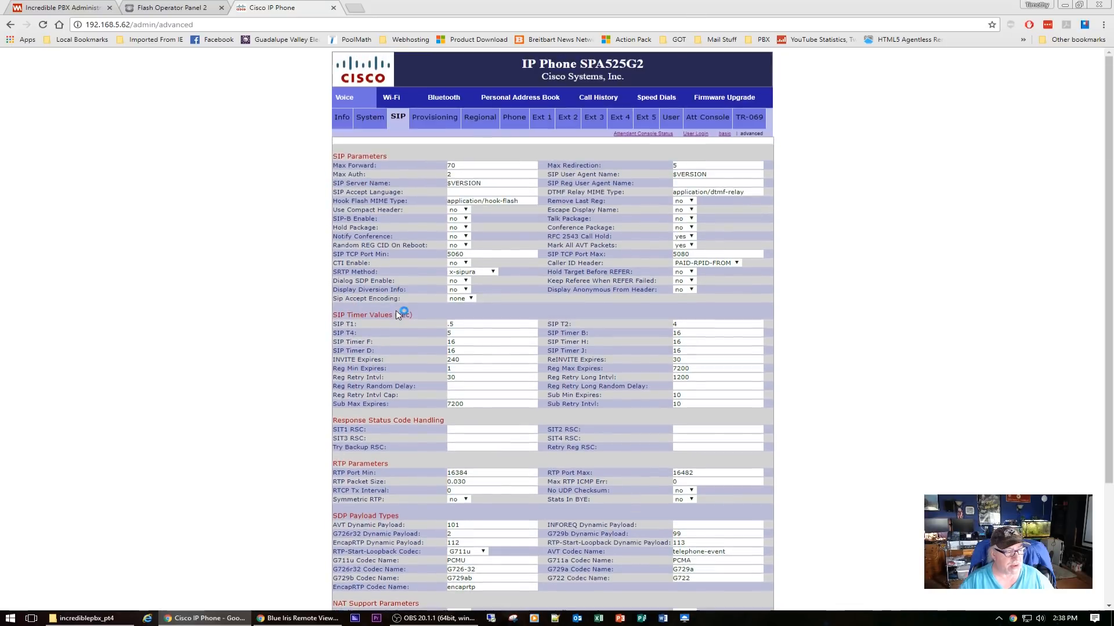
left_click(421, 120)
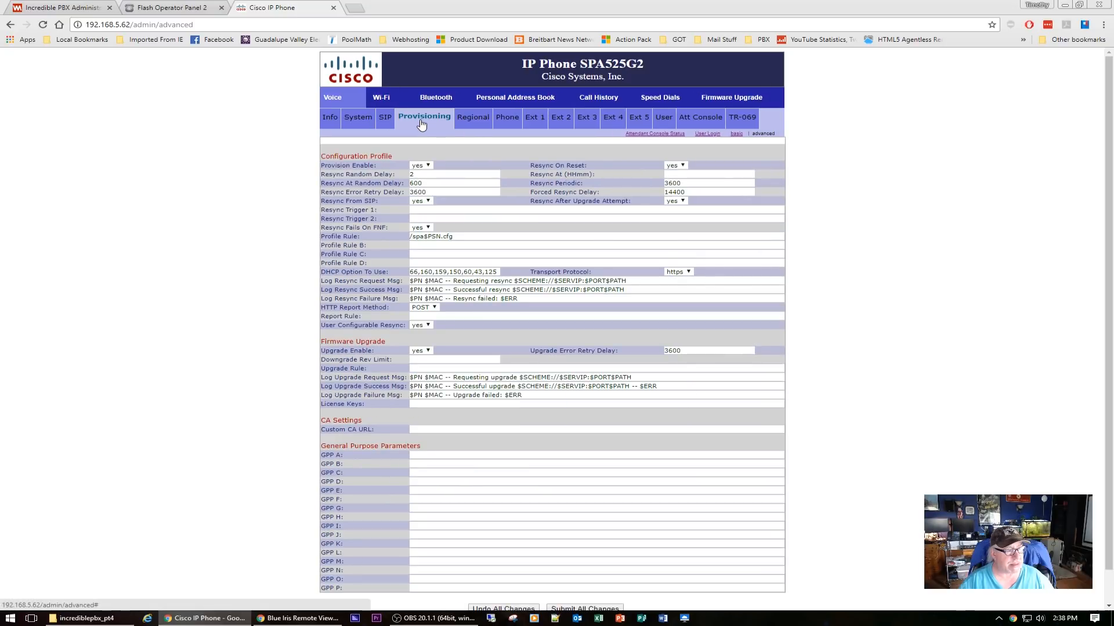
left_click(464, 117)
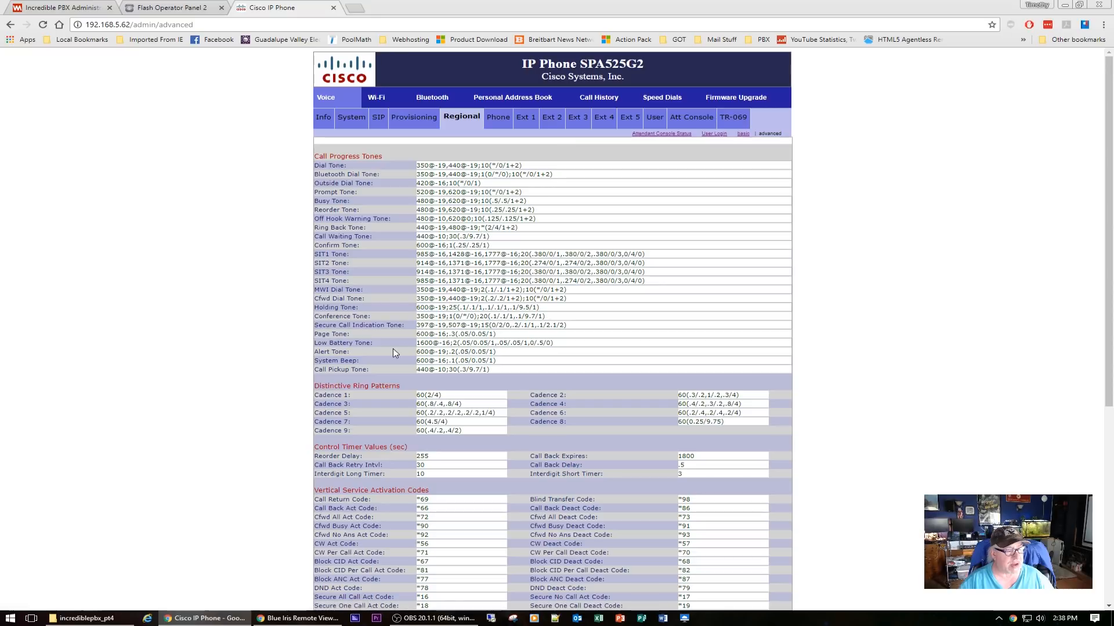
scroll(393, 352, "down", 3)
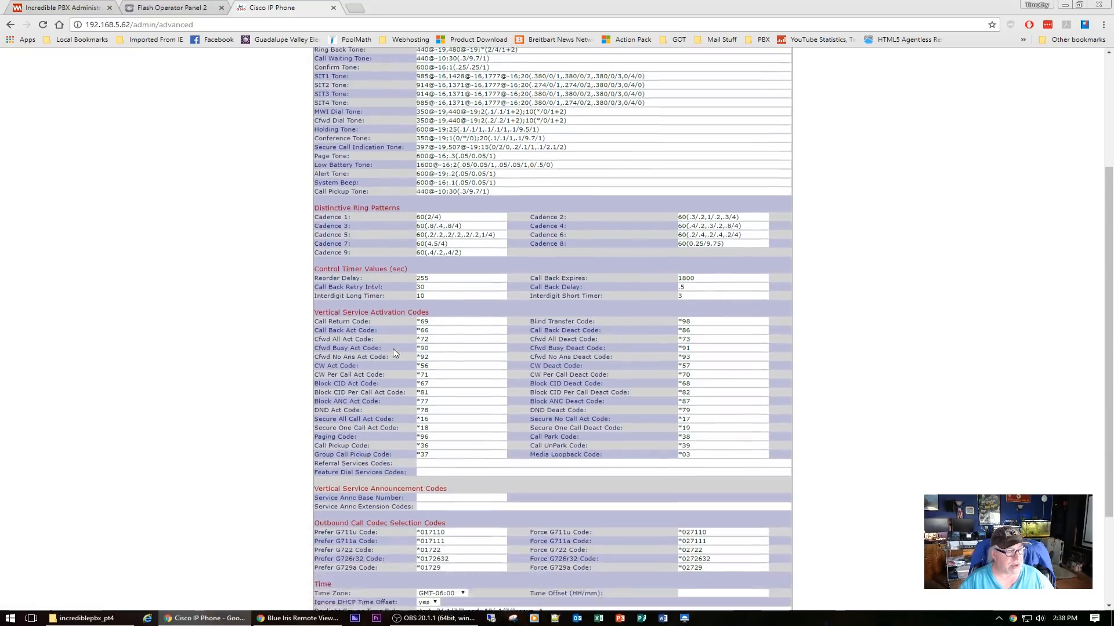
scroll(393, 352, "up", 3)
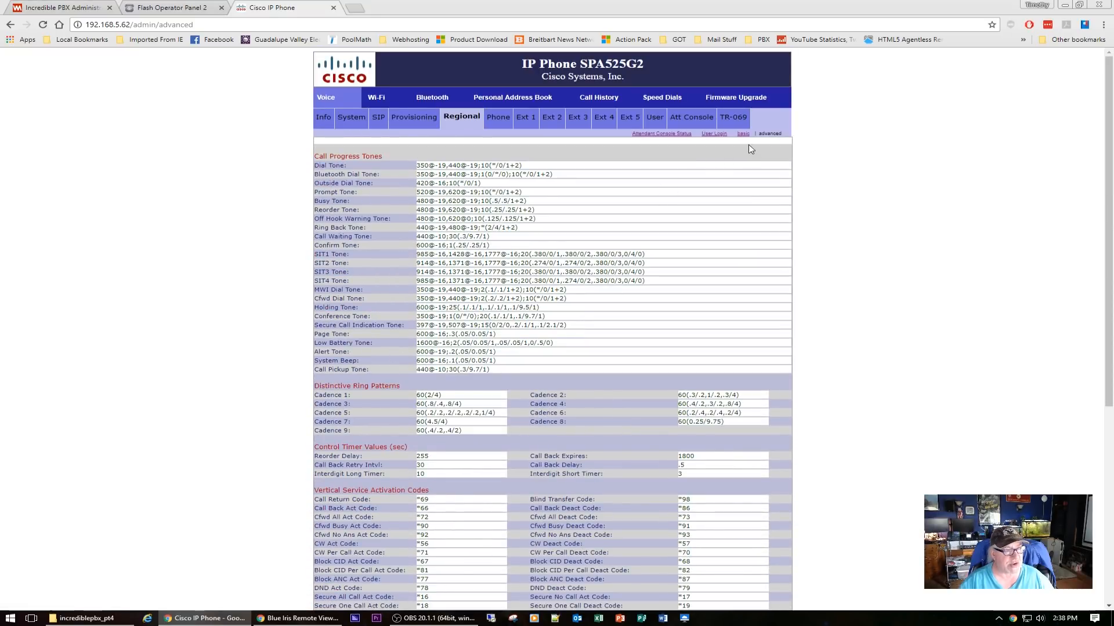
Switch the phone configuration to the basic view and check its Regional, System and SIP settings.
left_click(747, 135)
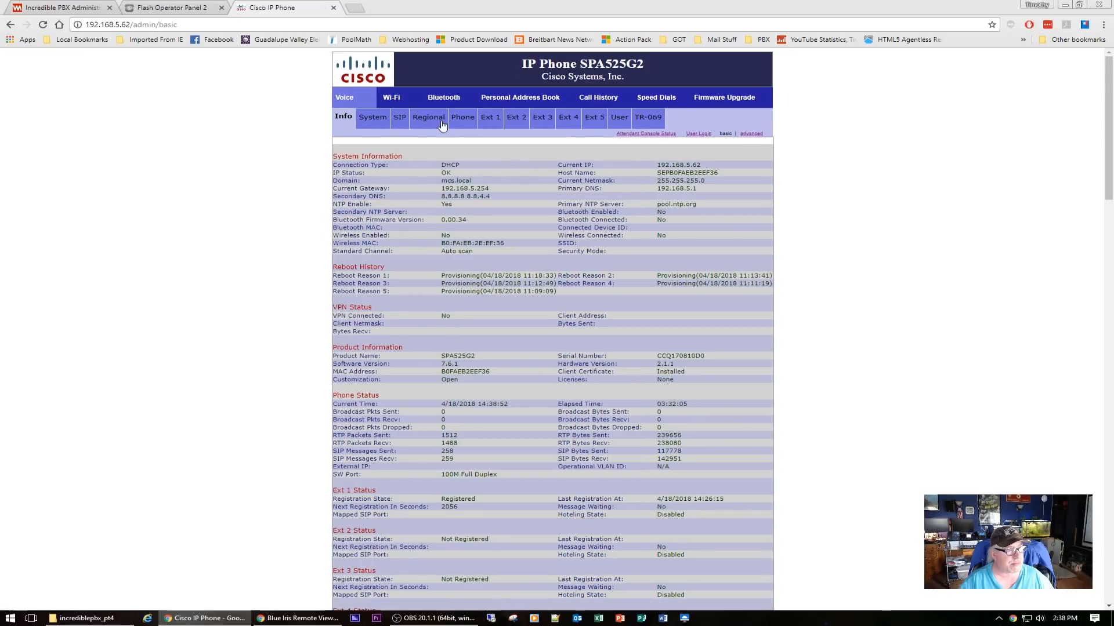
left_click(428, 119)
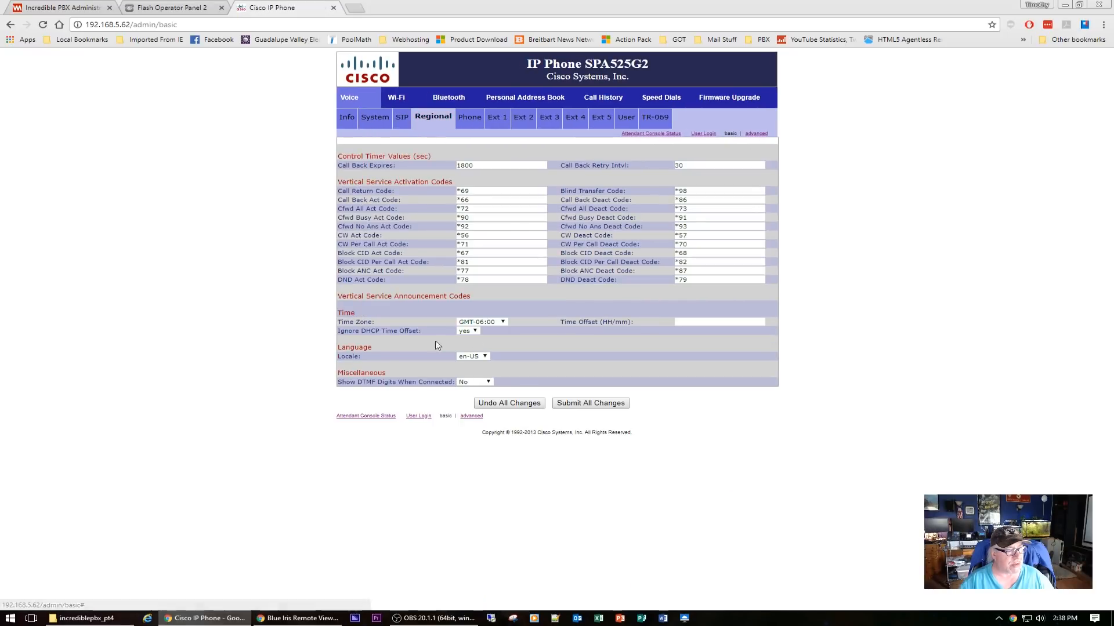
left_click_drag(399, 327, 396, 329)
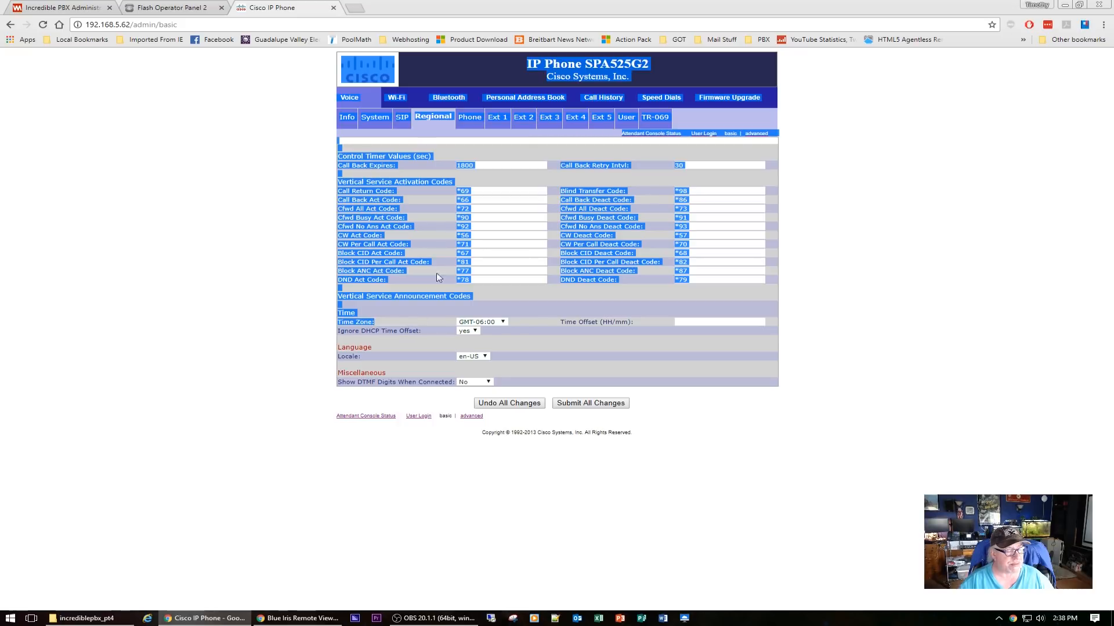
left_click(374, 119)
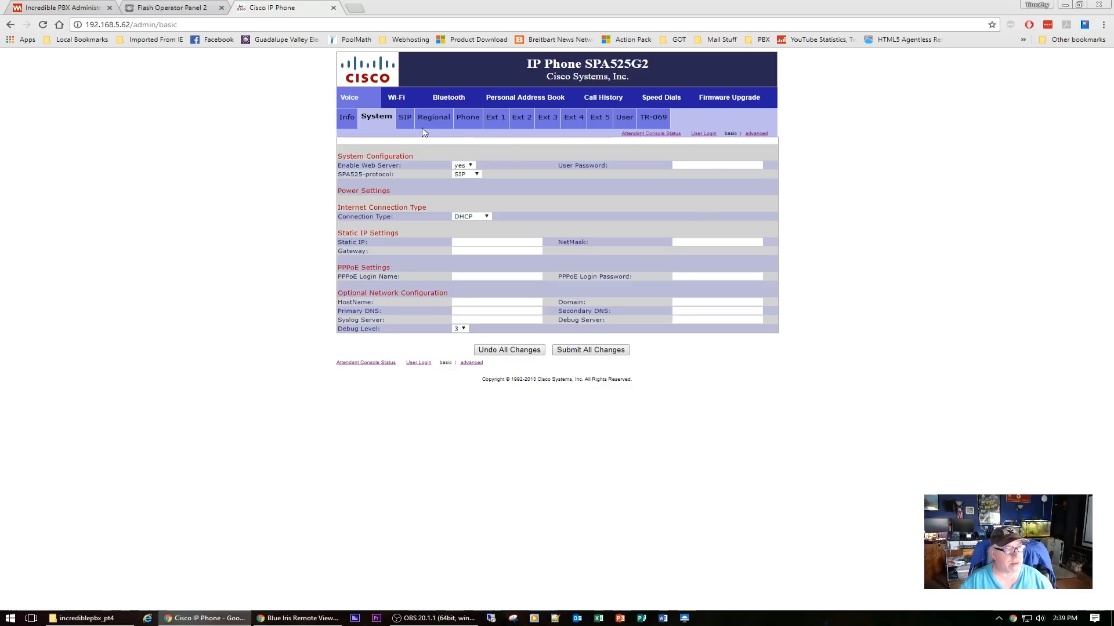
left_click(405, 119)
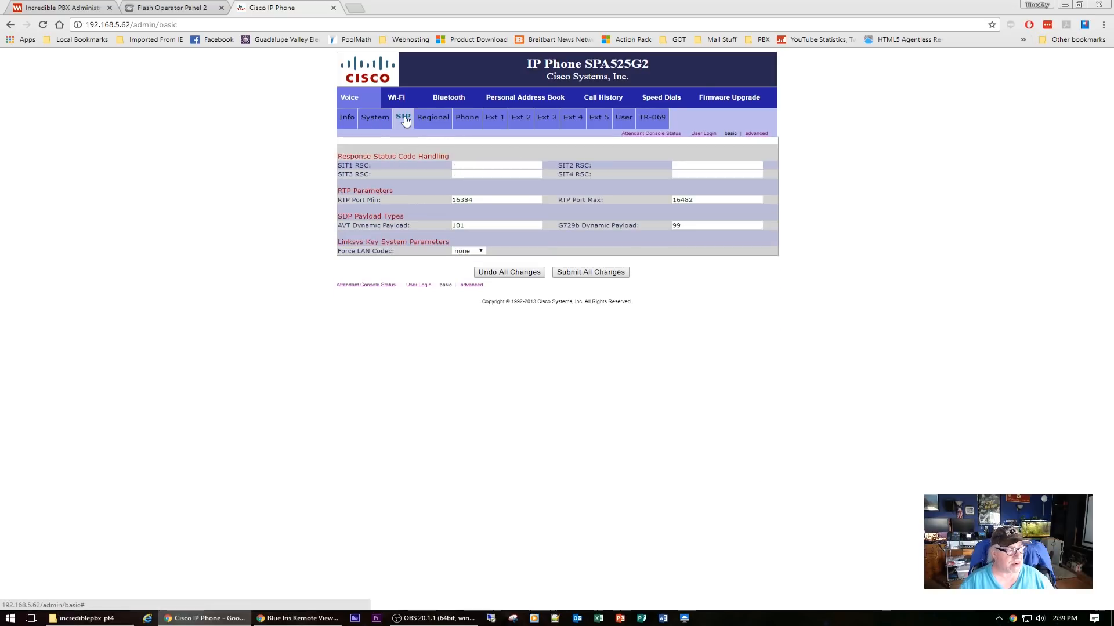
left_click(375, 118)
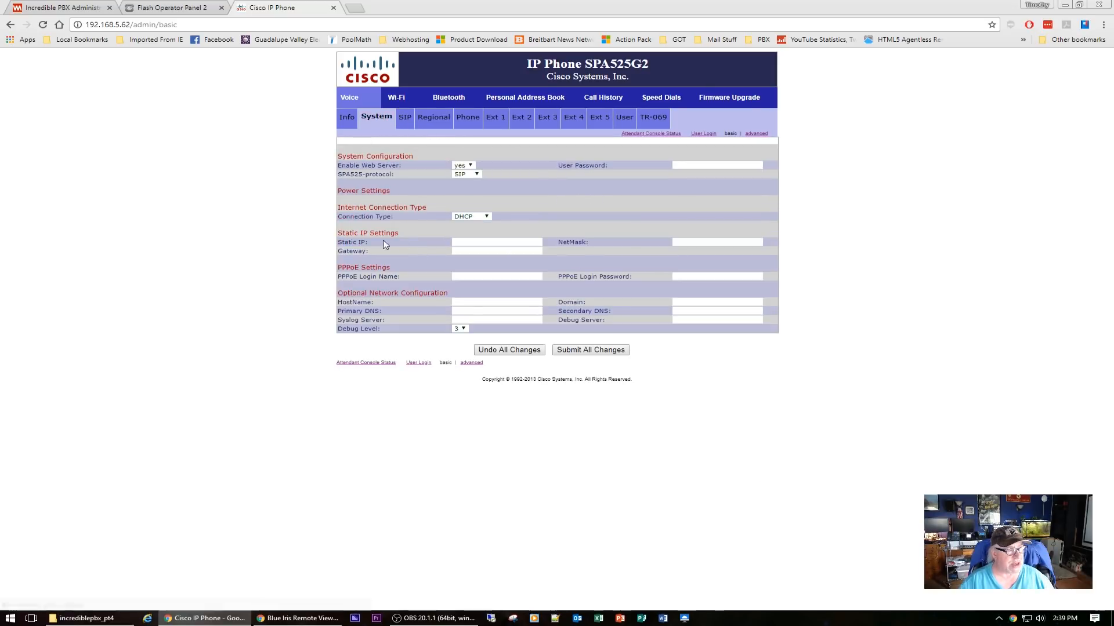
Return to the advanced view and review the System, SIP, Provisioning and Regional settings in turn.
left_click(756, 134)
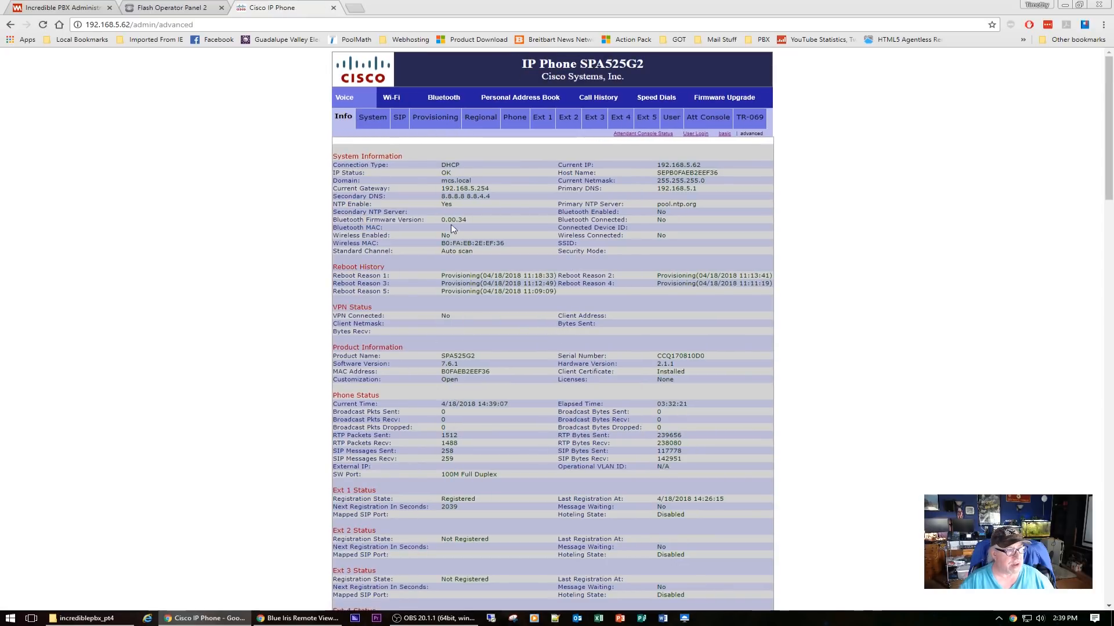
left_click(374, 121)
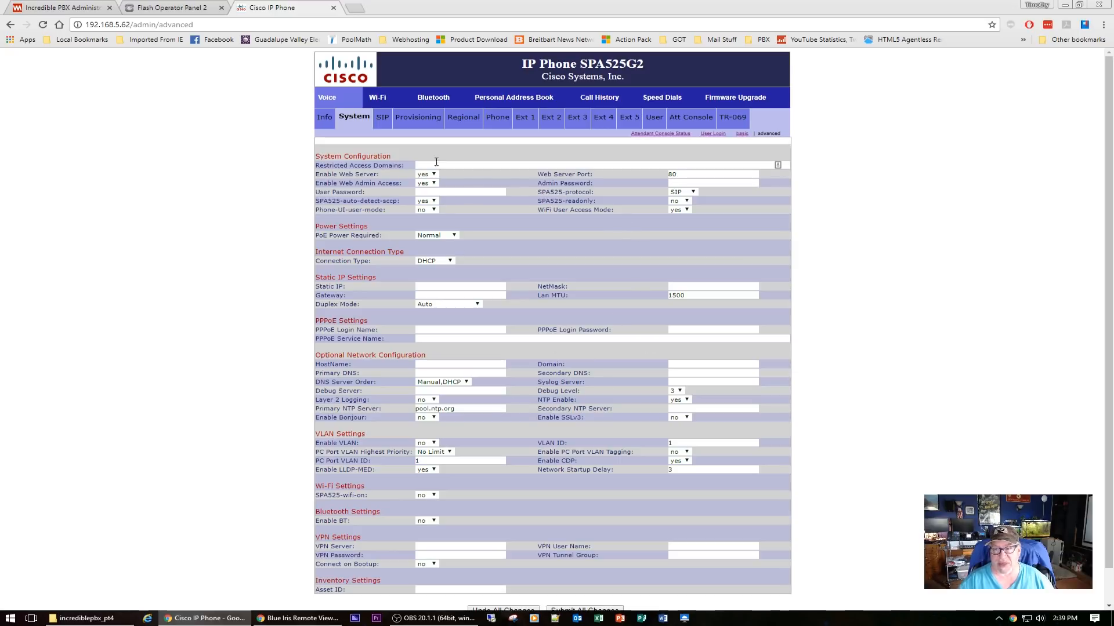
left_click(383, 118)
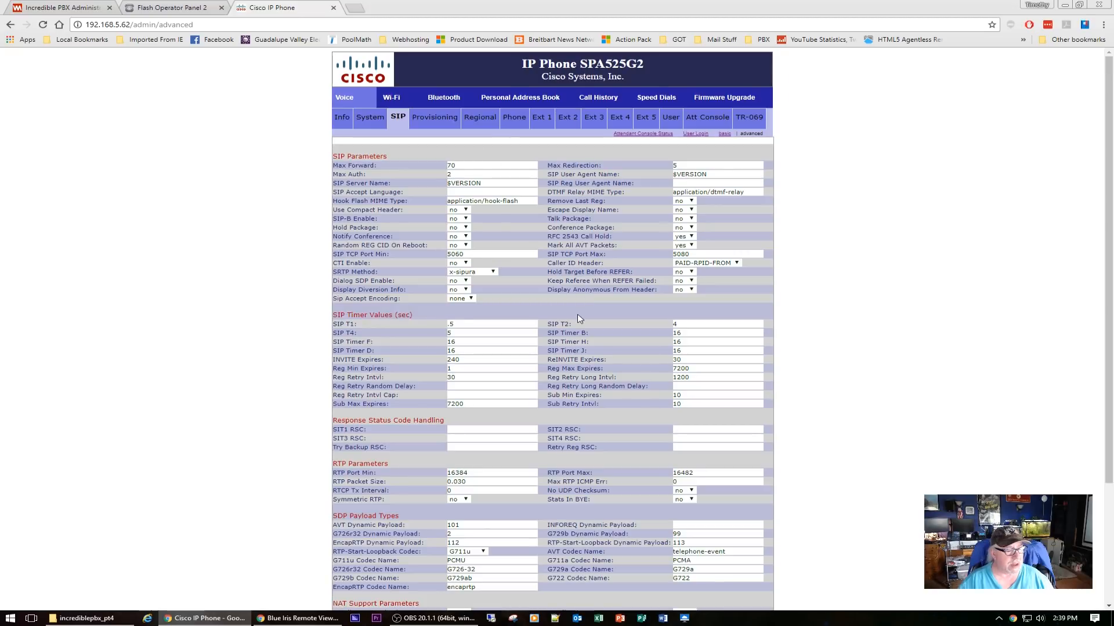
scroll(577, 315, "down", 3)
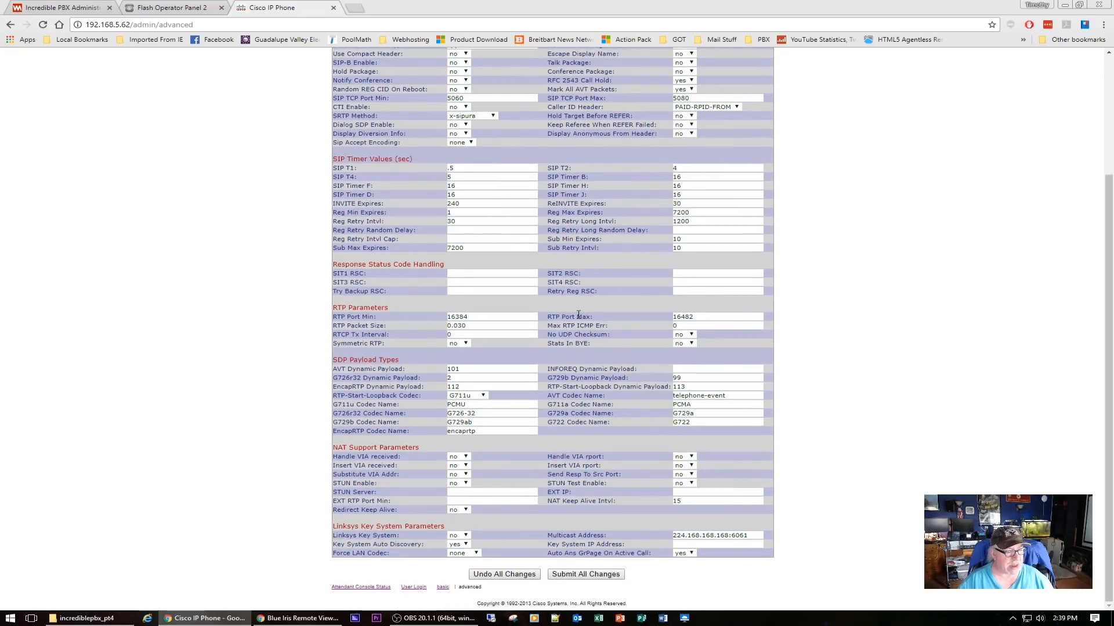
scroll(578, 315, "up", 3)
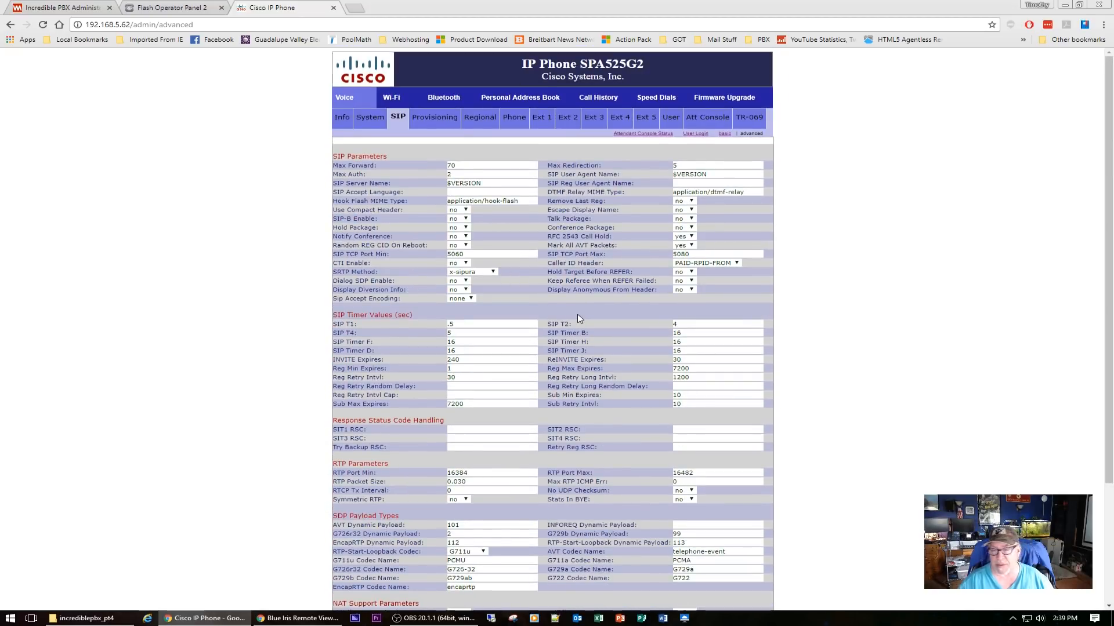
left_click(437, 122)
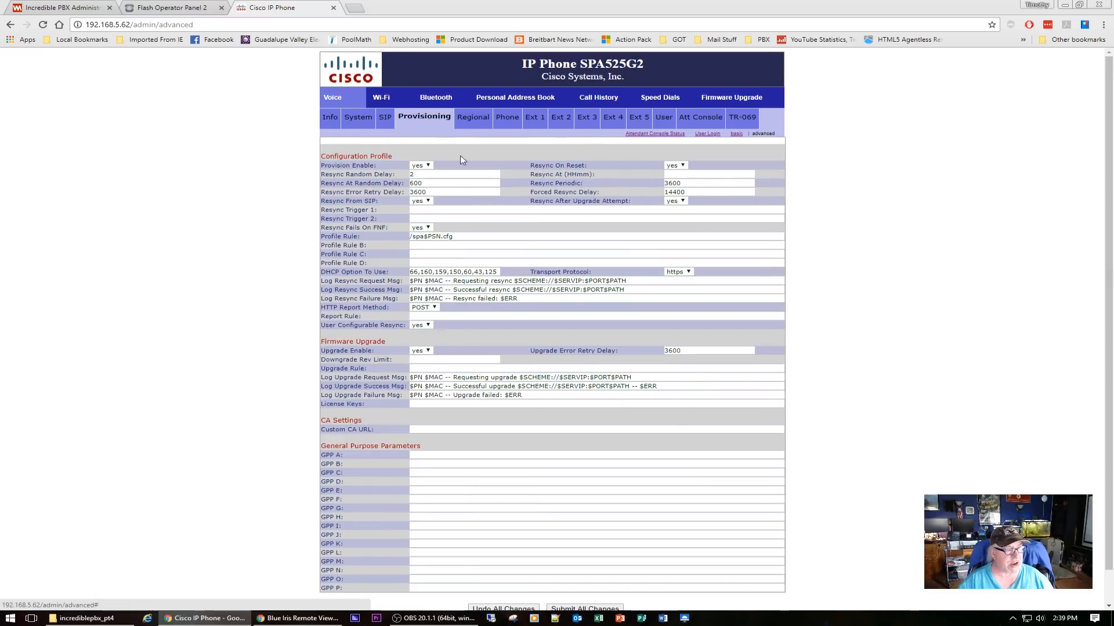
left_click(486, 120)
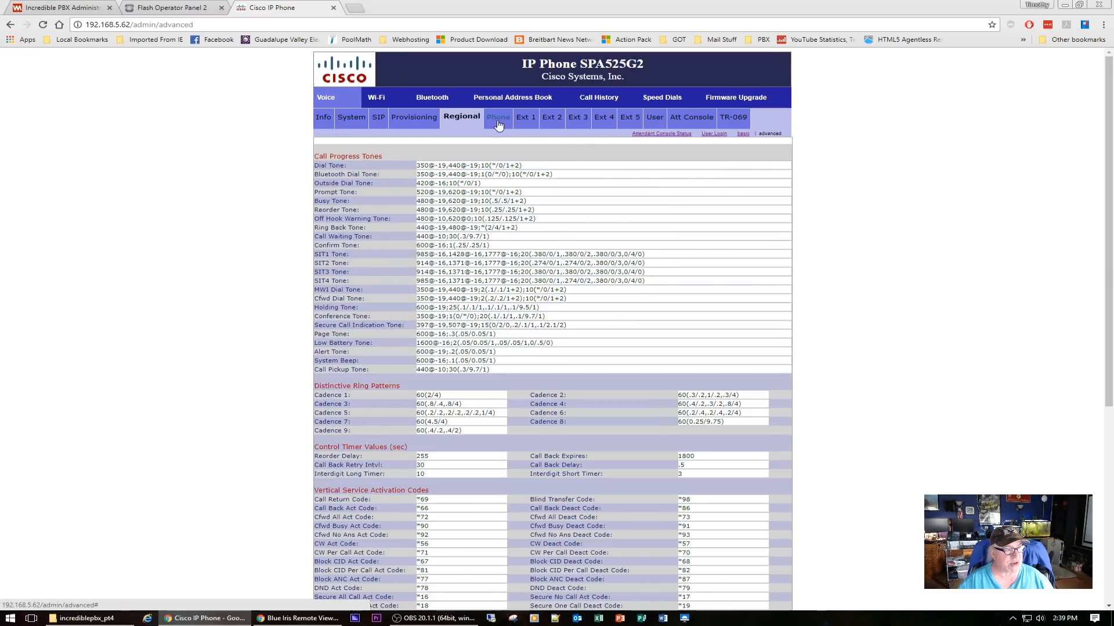
Examine the Phone settings, checking the Station Name, Station Display Name and Voice Mail Number, plus the line key and service options.
left_click(500, 118)
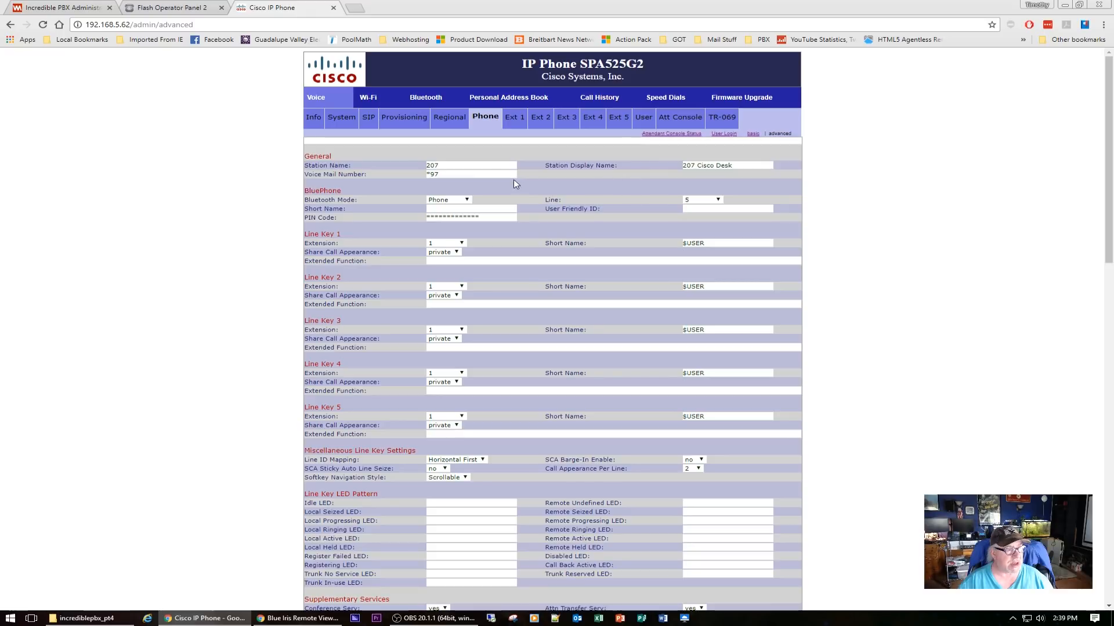
left_click(455, 166)
left_click_drag(731, 164, 684, 164)
left_click_drag(475, 175, 419, 180)
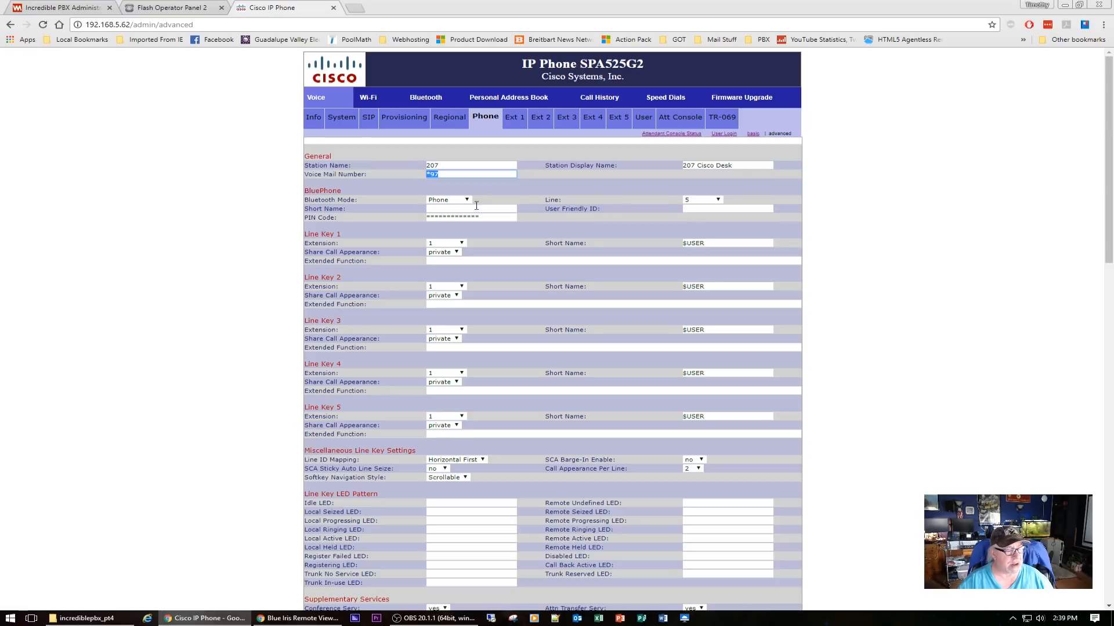
scroll(569, 294, "down", 7)
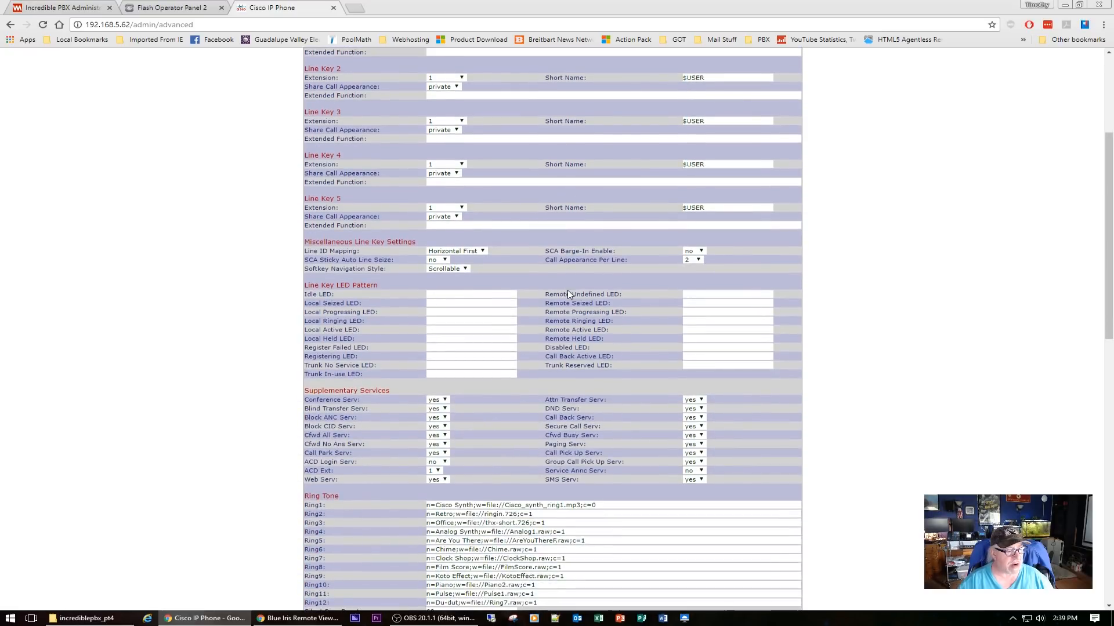
scroll(569, 295, "down", 8)
scroll(569, 290, "up", 8)
scroll(569, 290, "up", 7)
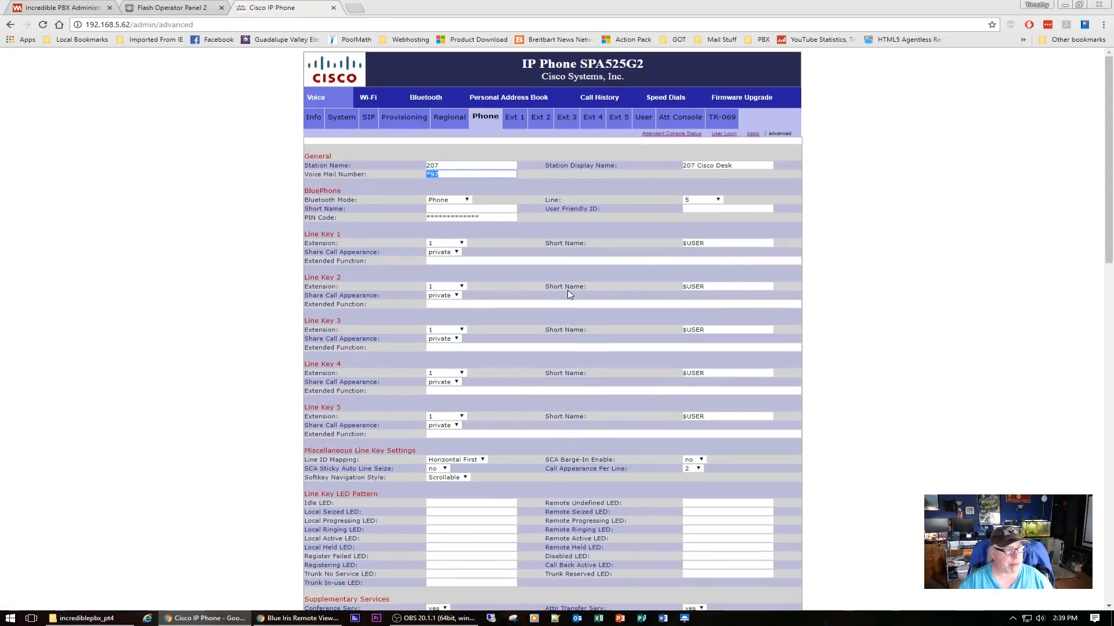
Open the Ext 1 settings and check the SIP Port under SIP Settings.
left_click(518, 122)
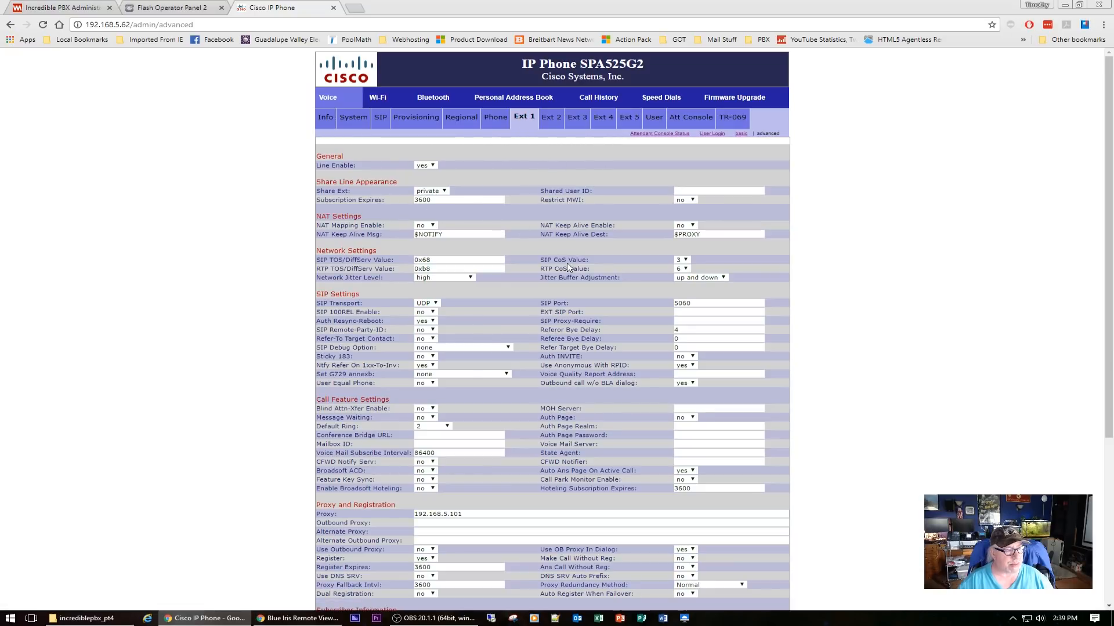
scroll(578, 263, "down", 3)
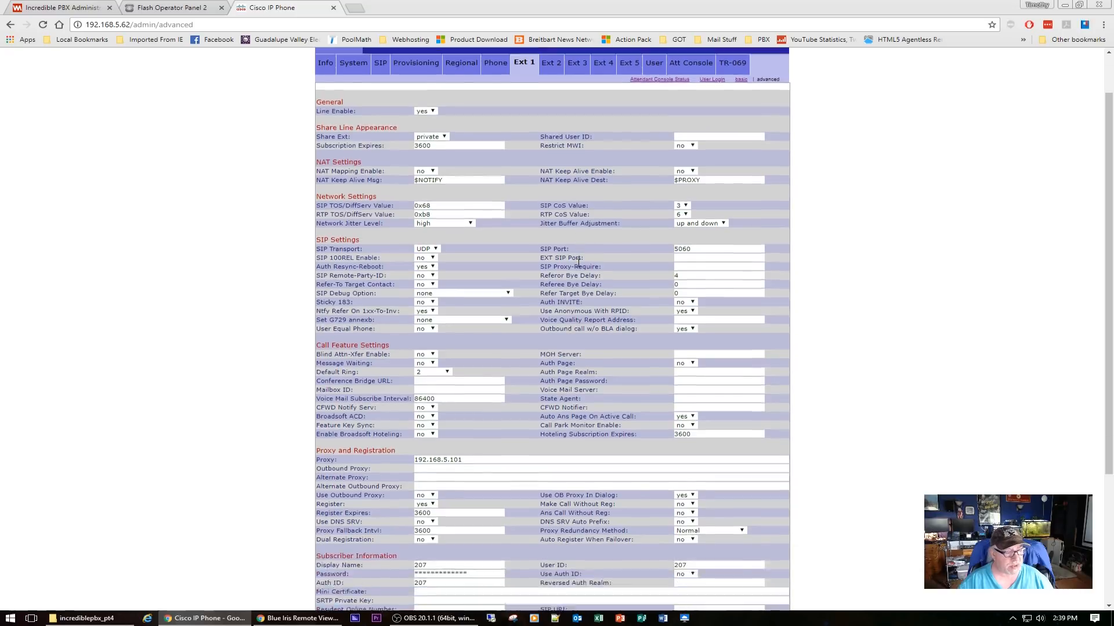
scroll(578, 263, "up", 2)
left_click_drag(708, 251, 641, 257)
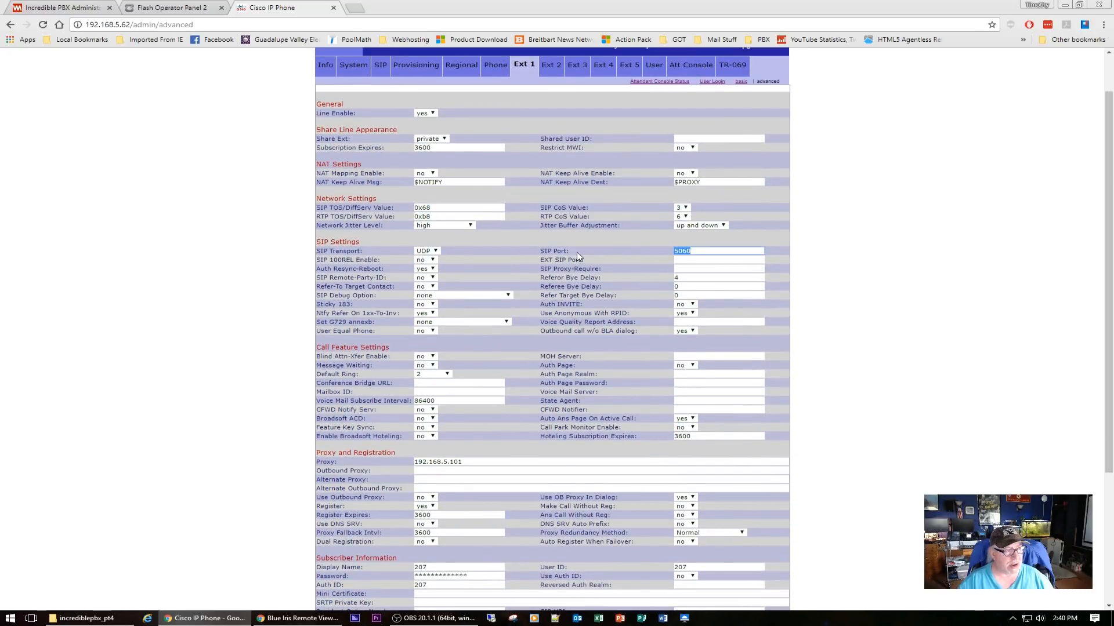
Check the Proxy and Outbound Proxy entries in the Proxy and Registration section of Ext 1.
scroll(577, 251, "down", 3)
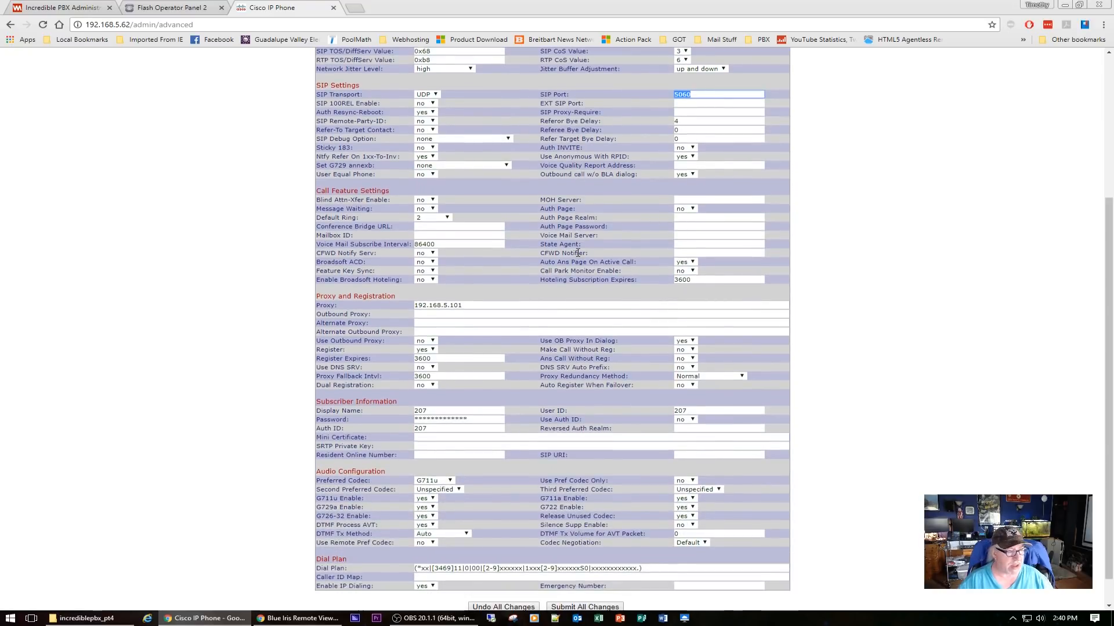
scroll(578, 253, "down", 1)
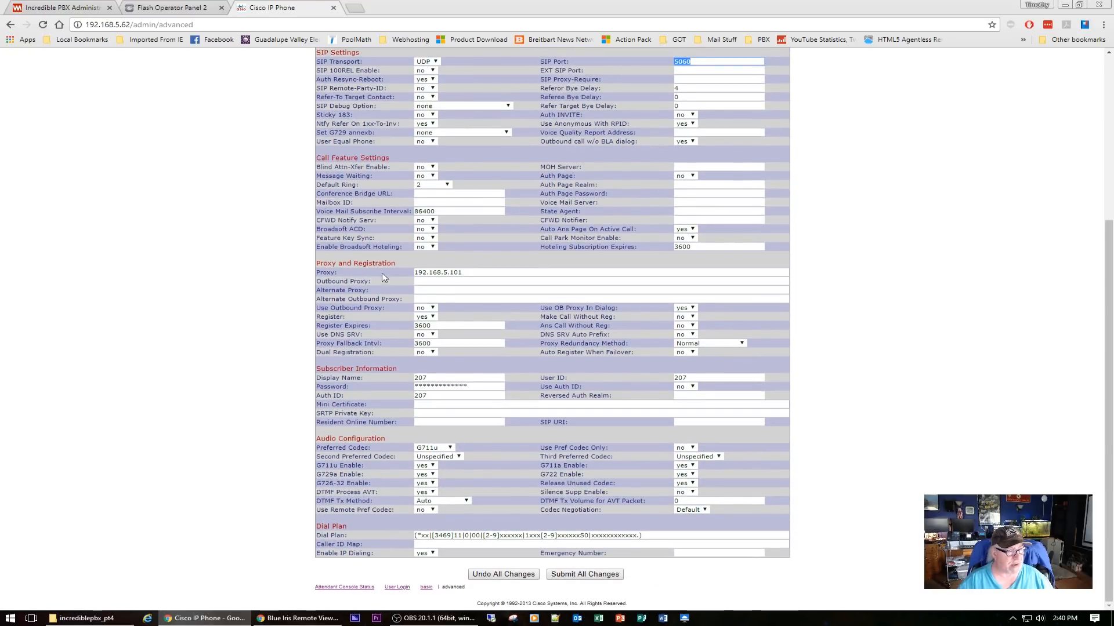
left_click_drag(476, 275, 390, 275)
left_click(445, 284)
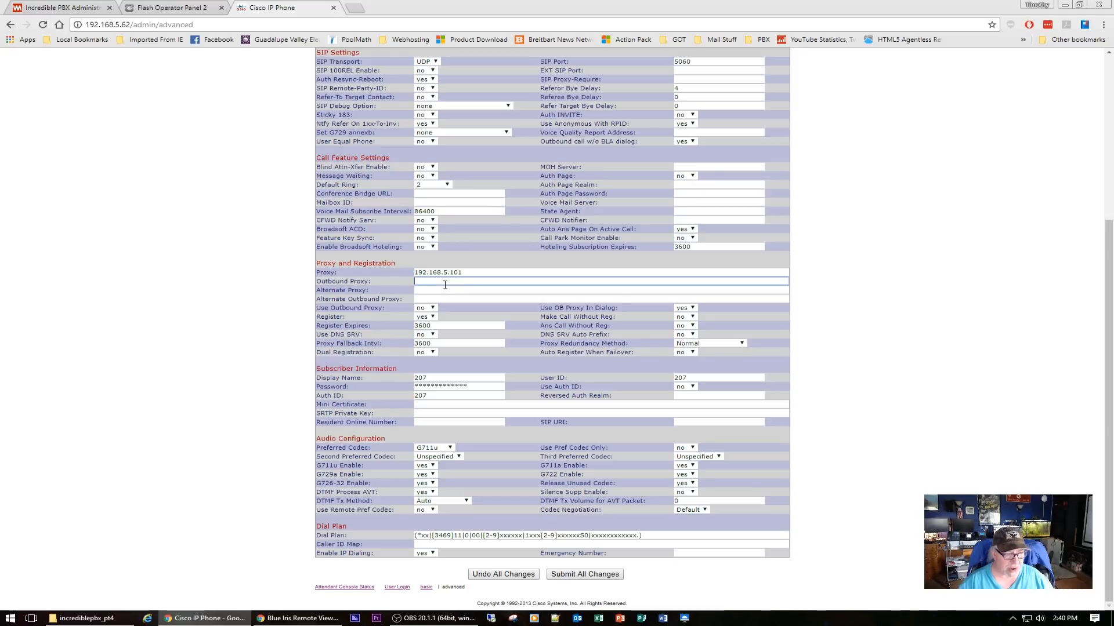
Set the Outbound Proxy to 192.168.5.101 and submit all changes after checking the subscriber Display Name, User ID and Auth ID.
type("192.168.5.101")
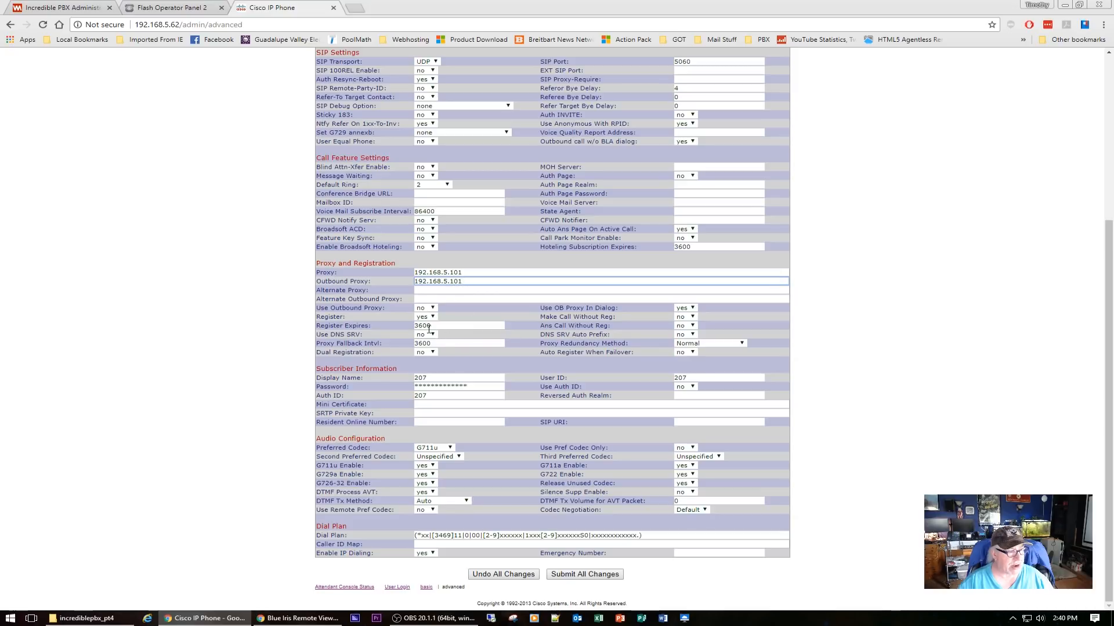
left_click(448, 377)
key("Tab")
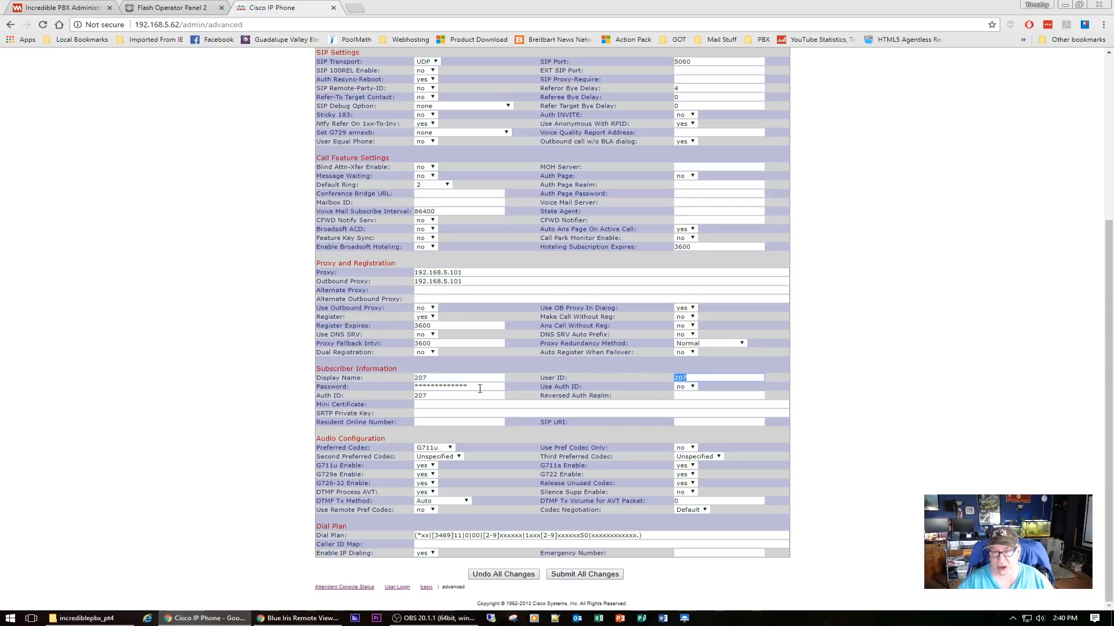
double_click(453, 398)
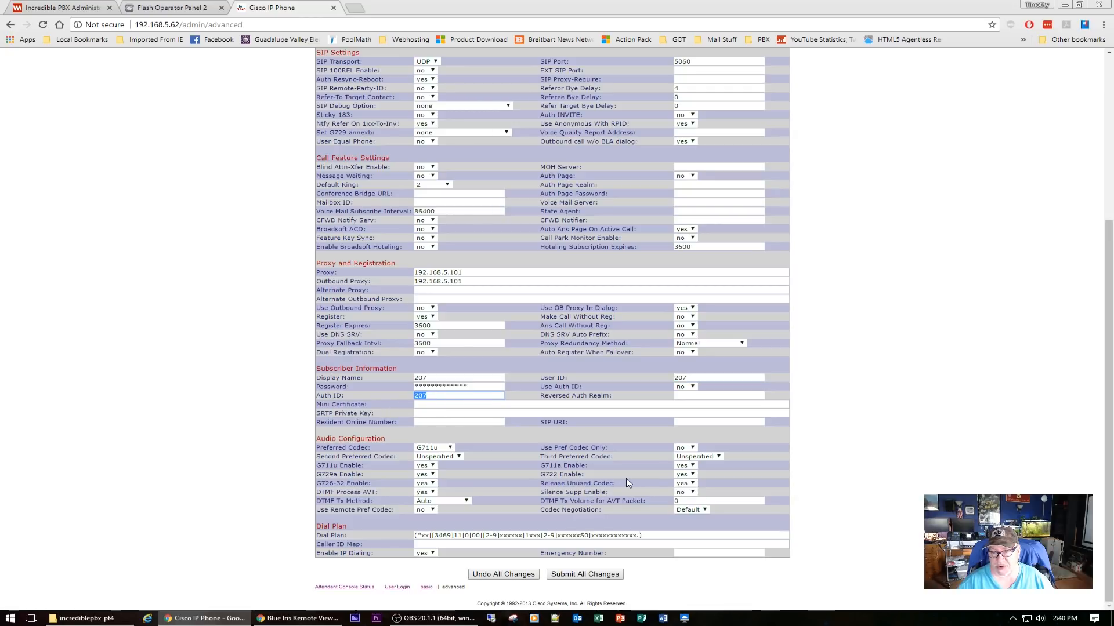
left_click(561, 574)
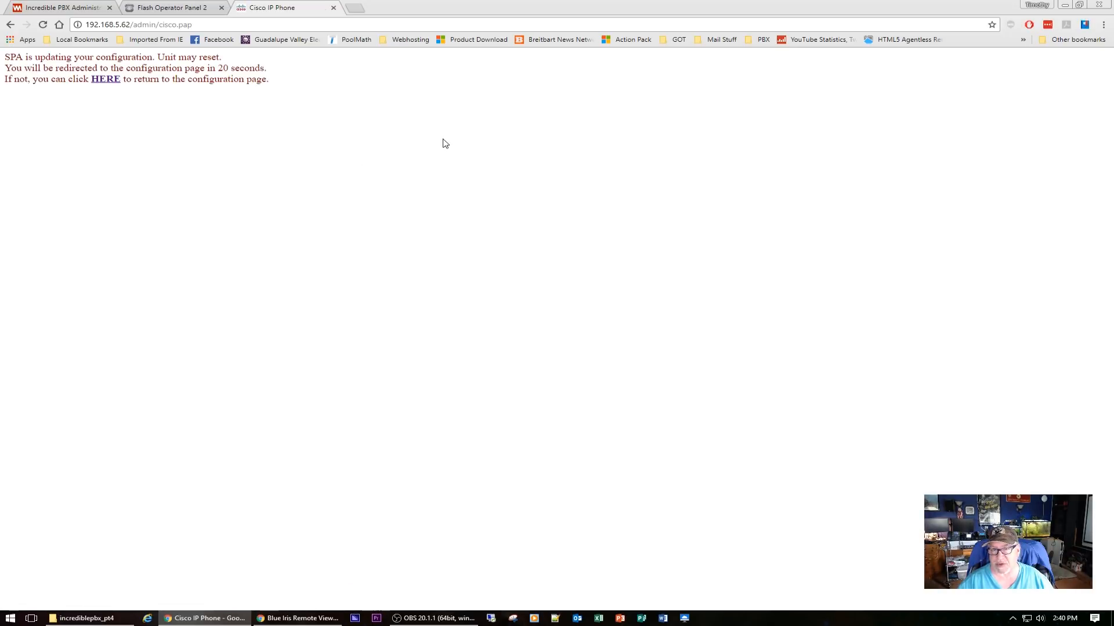
Check the status of extension 207 Cisco Desk in Flash Operator Panel 2, and return to the phone's configuration page.
left_click(169, 8)
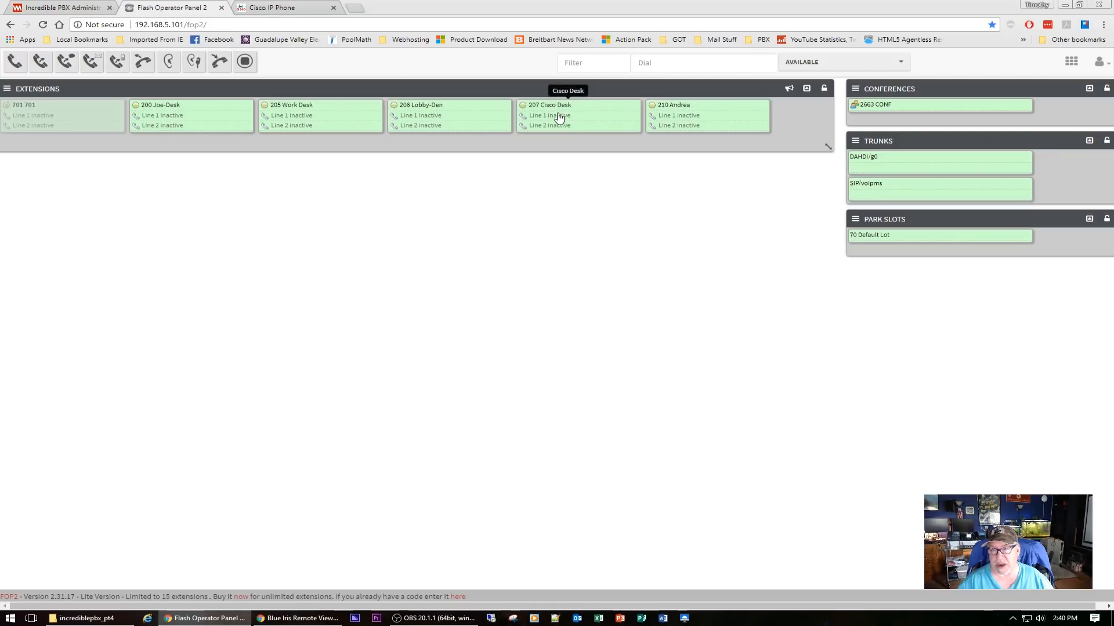
left_click(276, 8)
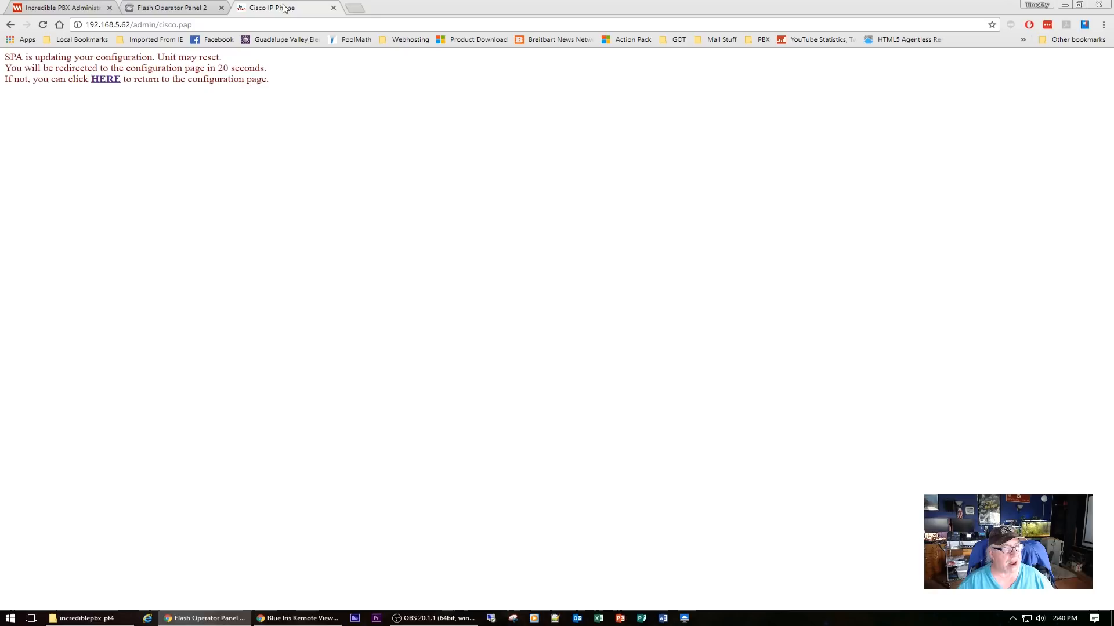
left_click(109, 80)
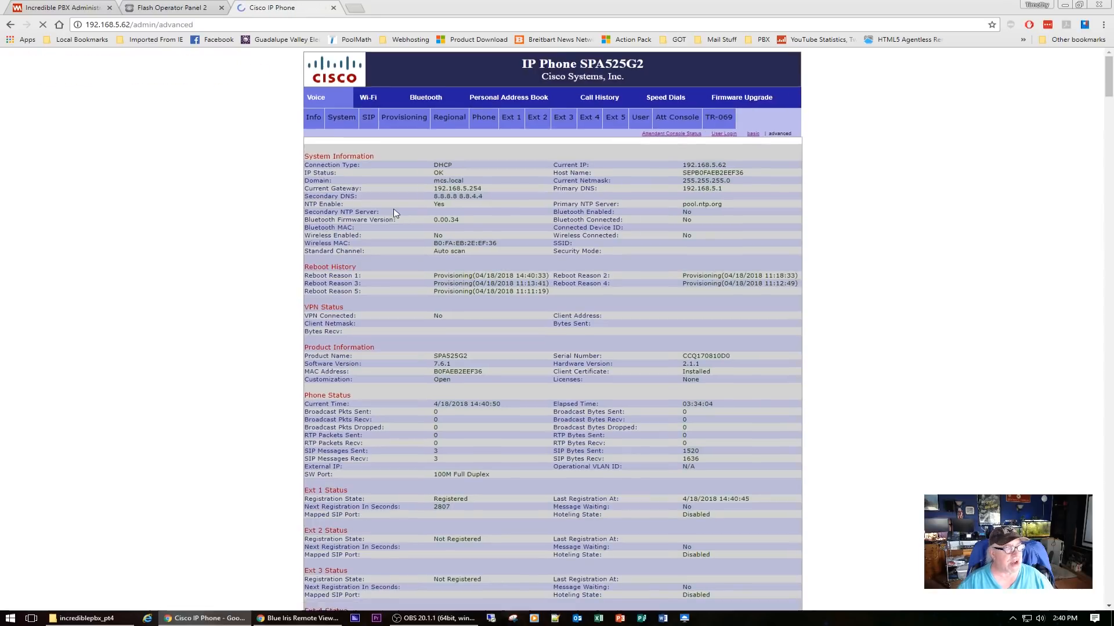